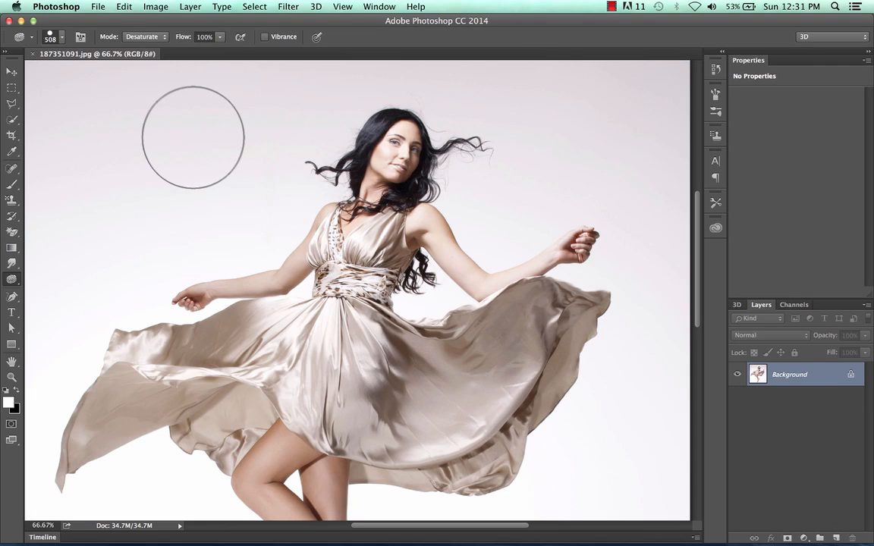
- Apply a Brightness/Contrast adjustment to the photo with brightness -23 and contrast 100
{"action": "left_click", "coordinate": [155, 6]}
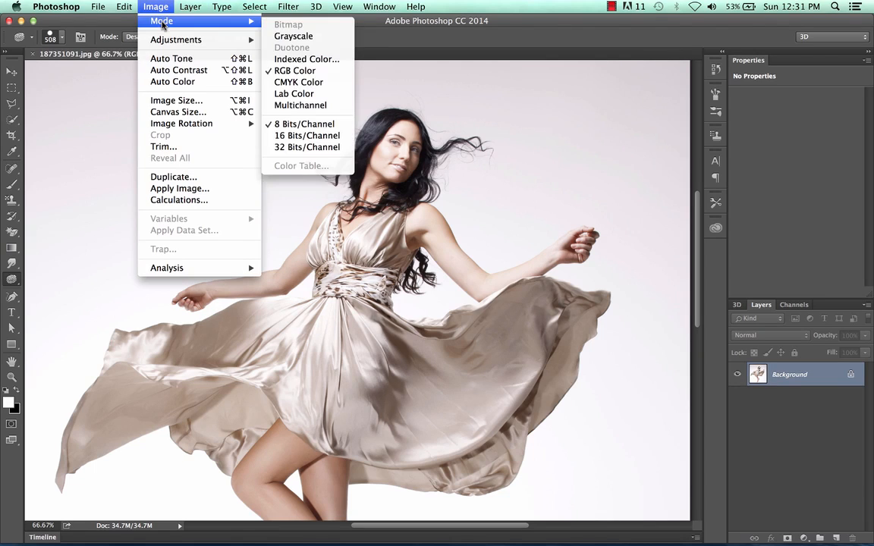
{"action": "mouse_move", "coordinate": [166, 44]}
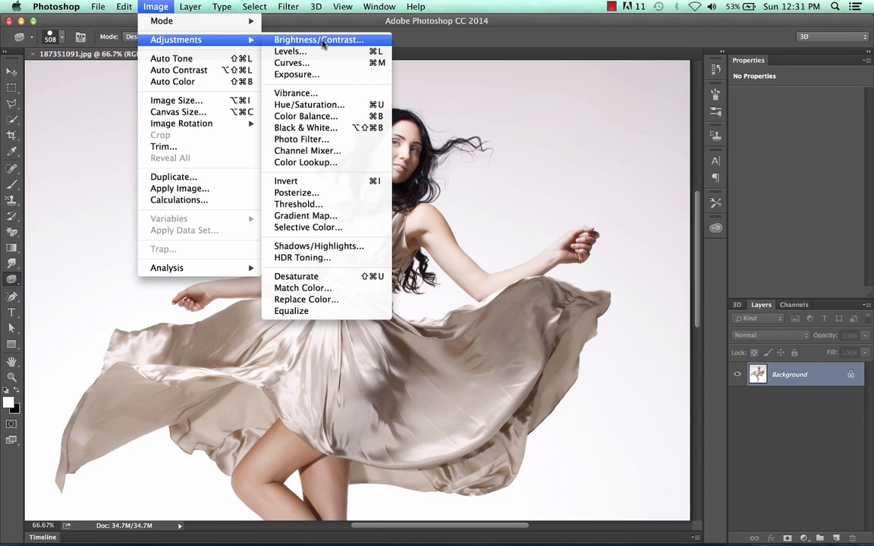
{"action": "left_click", "coordinate": [323, 44]}
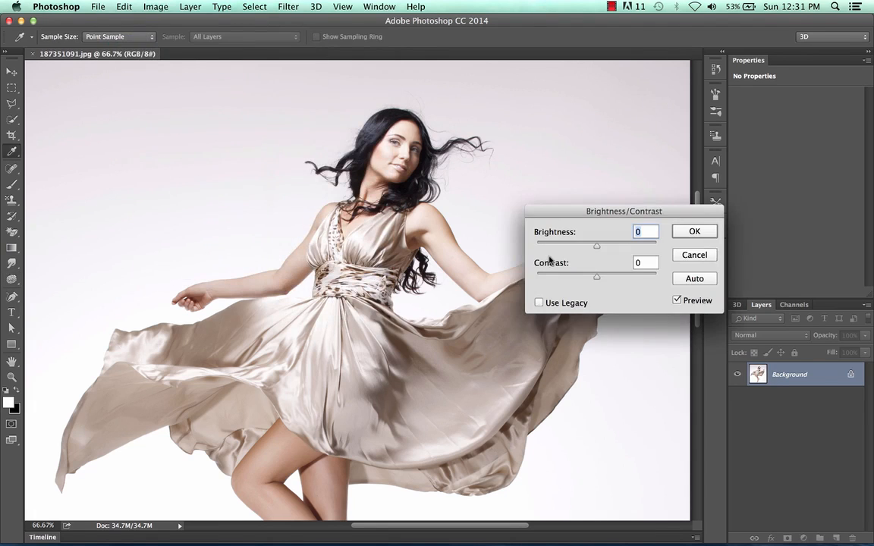
{"action": "left_click_drag", "start_coordinate": [611, 223], "coordinate": [662, 163]}
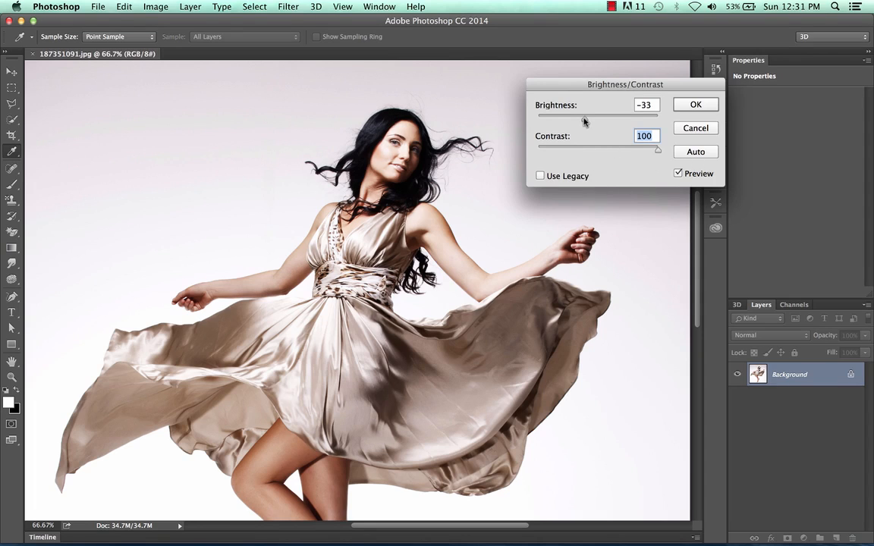
{"action": "left_click_drag", "start_coordinate": [584, 121], "coordinate": [592, 122]}
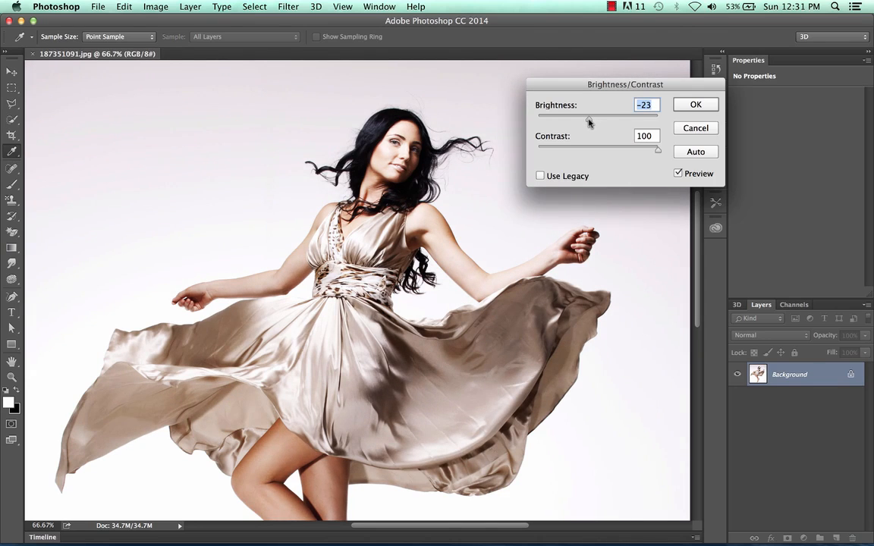
{"action": "left_click", "coordinate": [704, 107]}
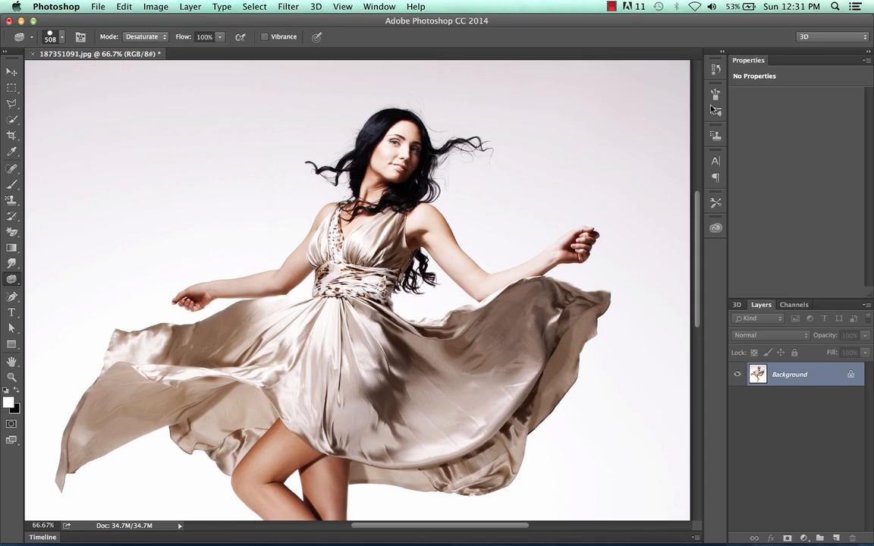
- Compare the photo with and without the Brightness/Contrast adjustment, leaving the adjustment undone
{"action": "key", "text": "super+0"}
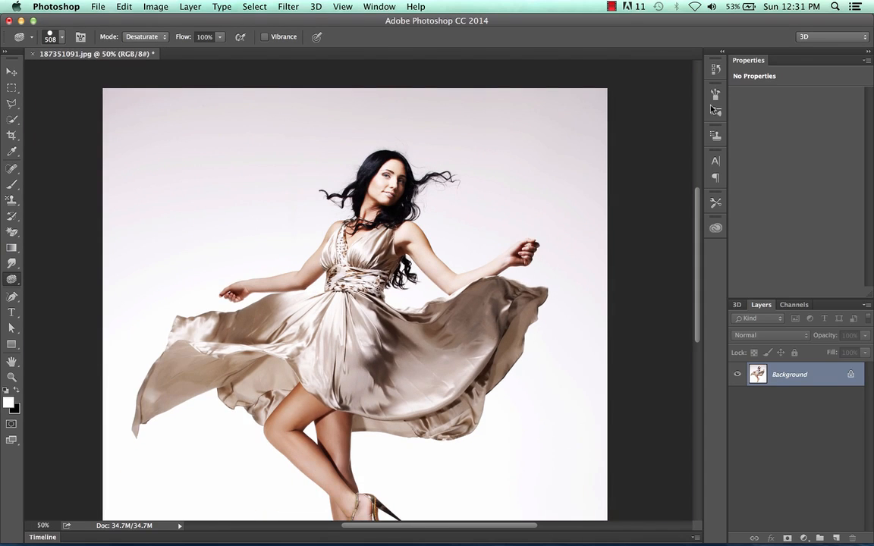
{"action": "key", "text": "super+plus"}
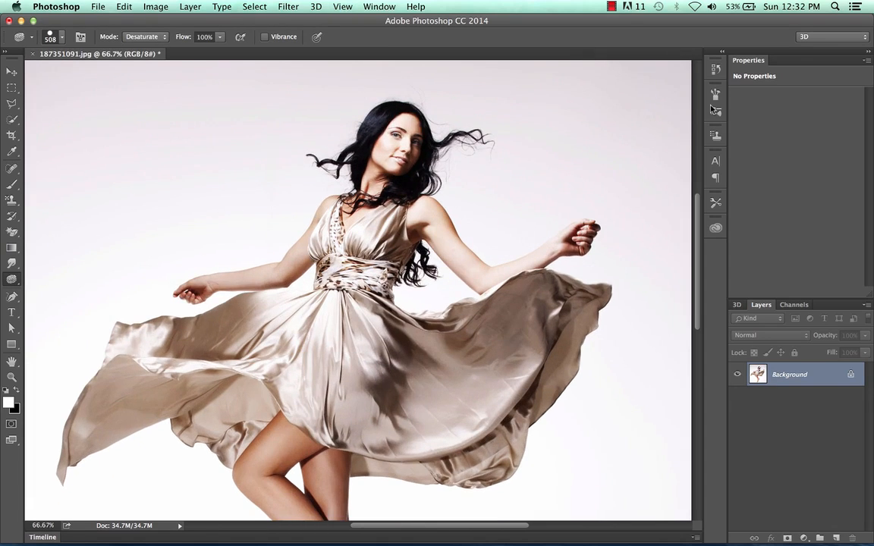
{"action": "key", "text": "super+z"}
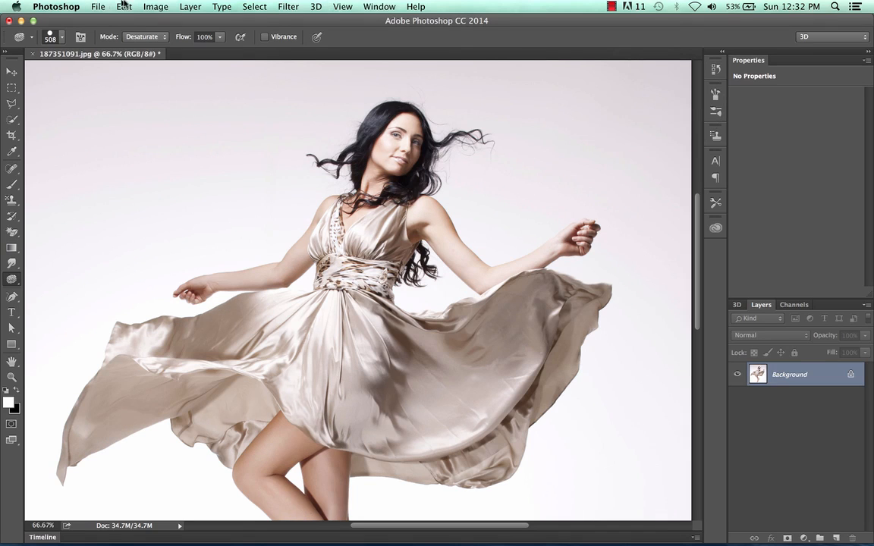
{"action": "left_click", "coordinate": [115, 6]}
{"action": "left_click", "coordinate": [136, 33]}
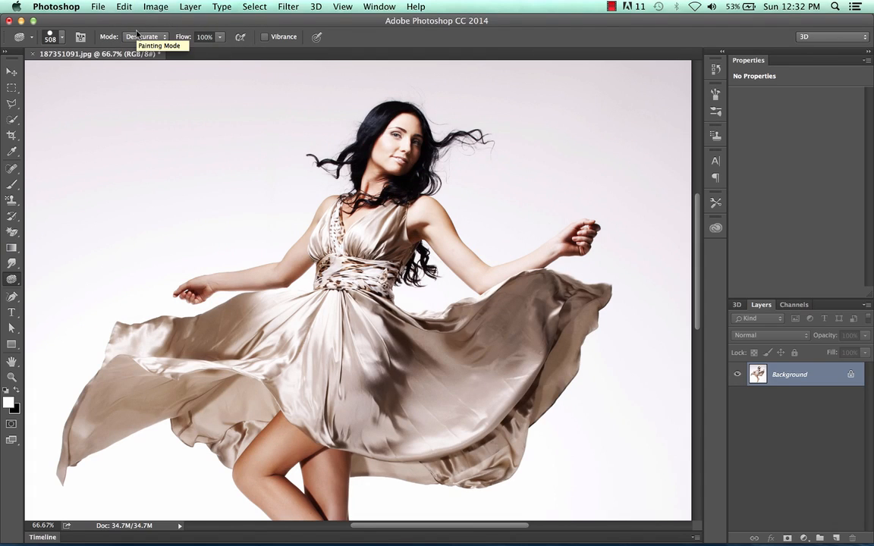
{"action": "key", "text": "super+z"}
- Start a Vibrance adjustment, test vibrance at +100 and -100, and settle on -3
{"action": "left_click", "coordinate": [154, 6]}
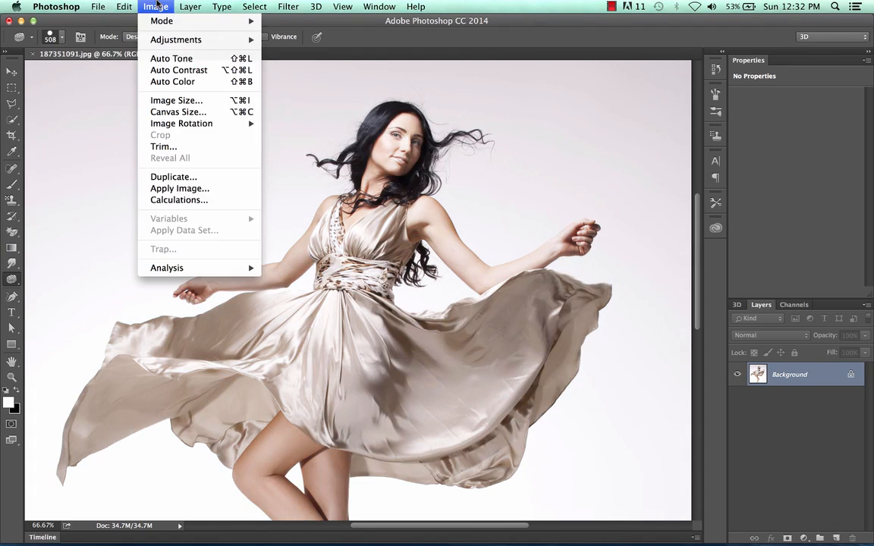
{"action": "mouse_move", "coordinate": [157, 38]}
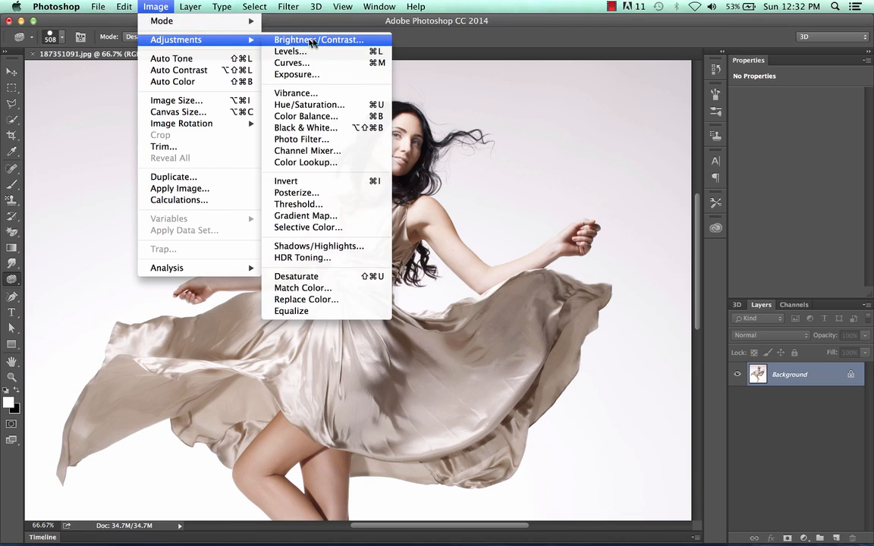
{"action": "left_click", "coordinate": [330, 94]}
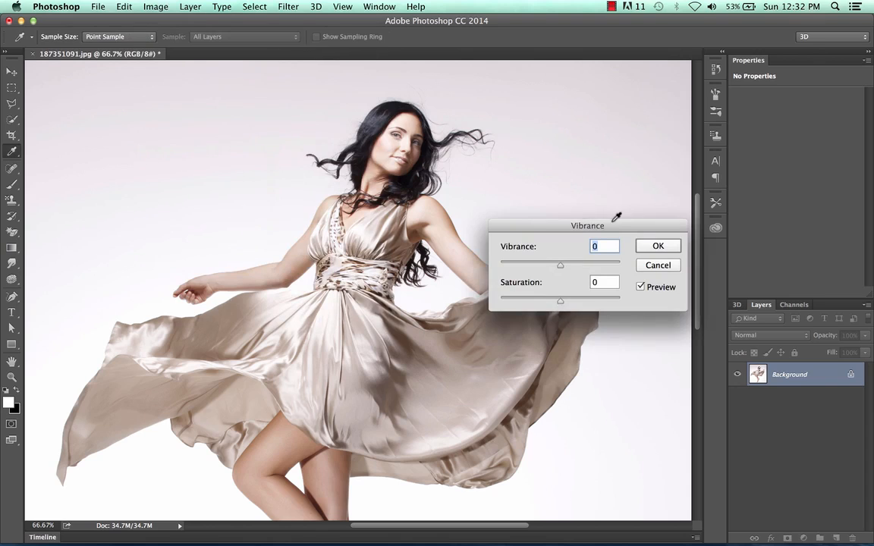
{"action": "left_click_drag", "start_coordinate": [616, 228], "coordinate": [649, 101]}
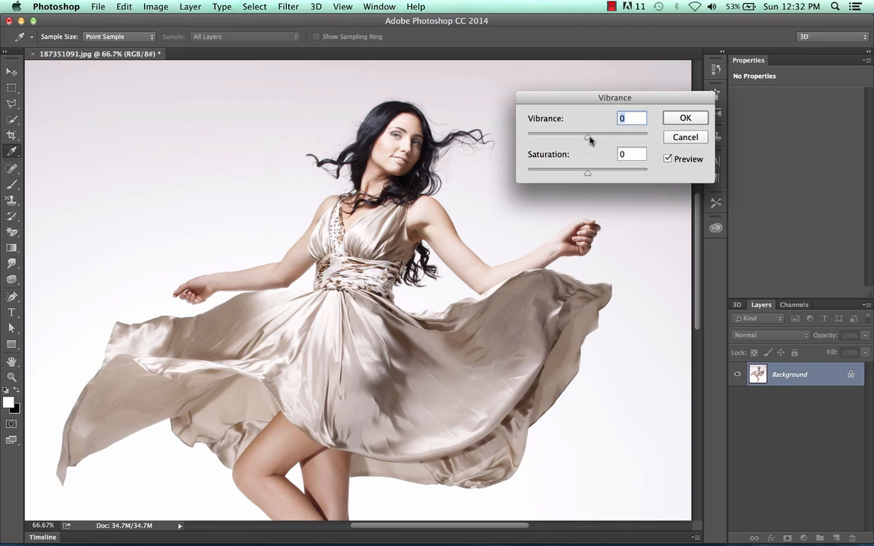
{"action": "left_click_drag", "start_coordinate": [590, 140], "coordinate": [608, 142]}
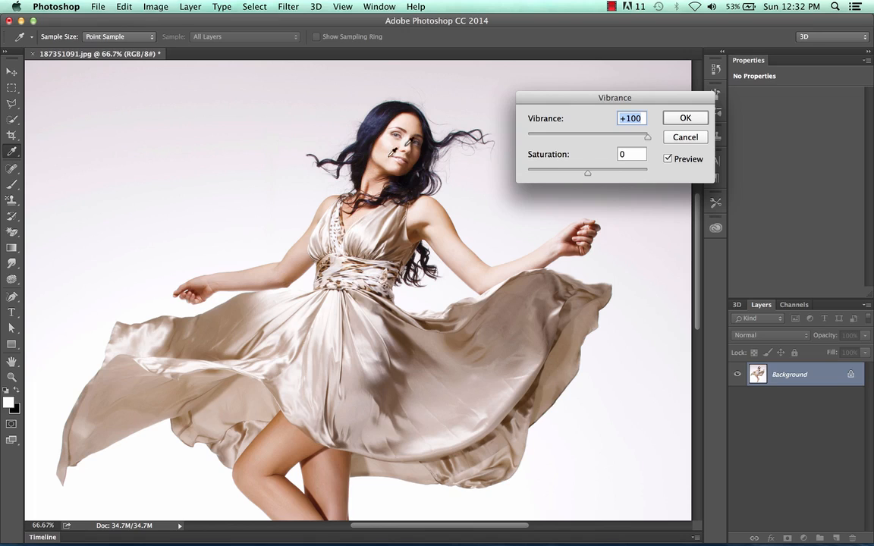
{"action": "left_click_drag", "start_coordinate": [647, 136], "coordinate": [518, 137]}
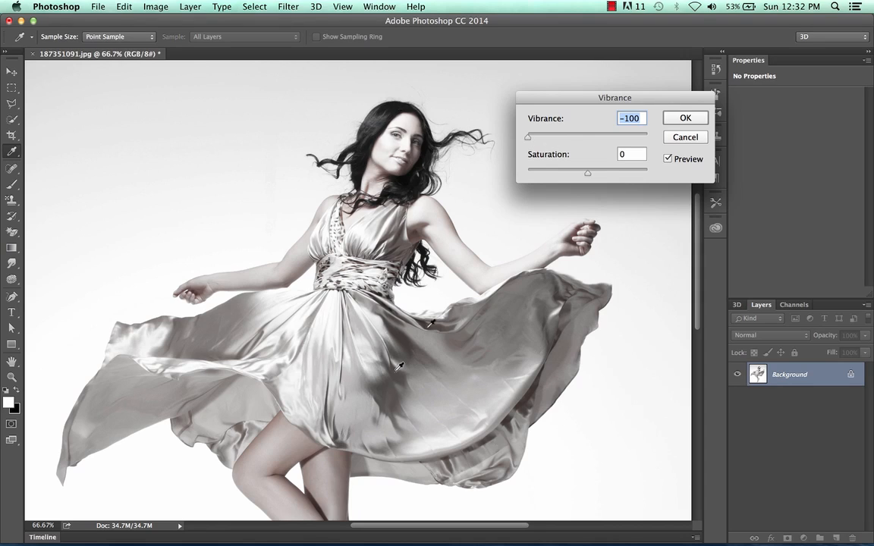
{"action": "left_click_drag", "start_coordinate": [527, 137], "coordinate": [681, 133]}
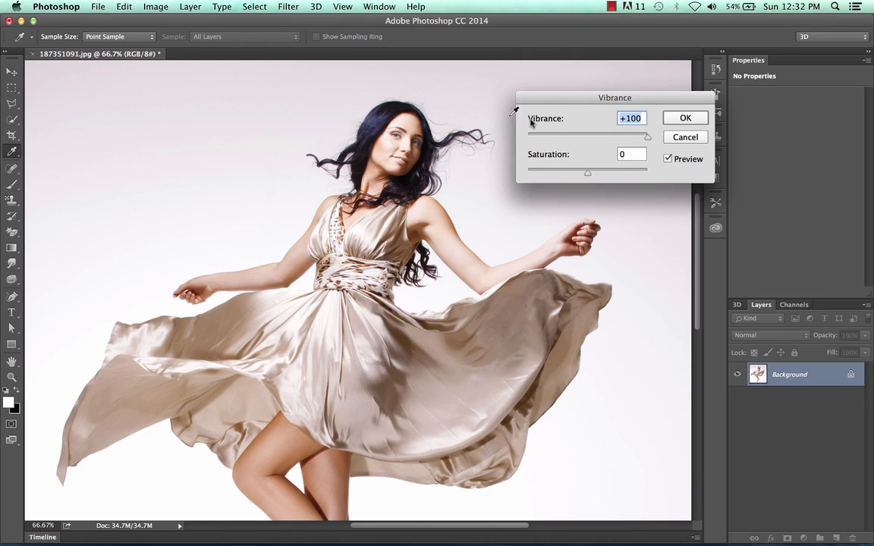
{"action": "left_click_drag", "start_coordinate": [647, 137], "coordinate": [585, 141]}
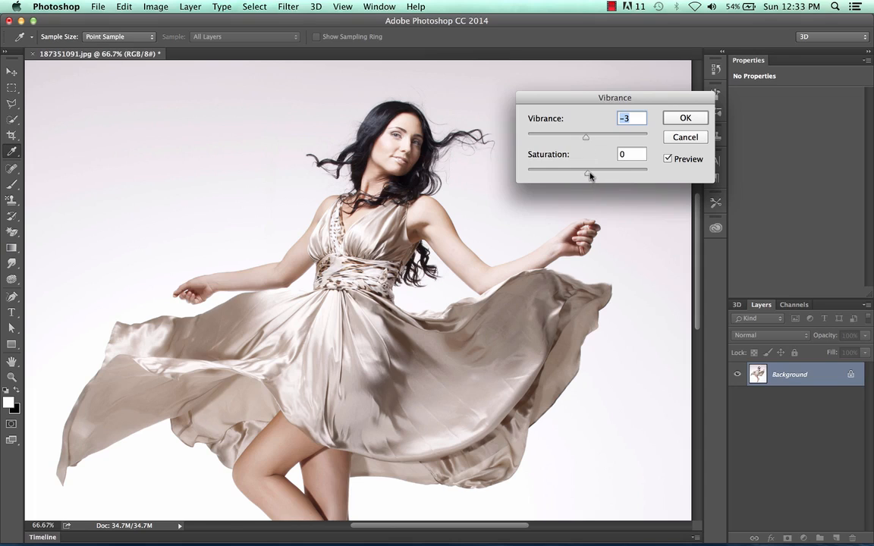
- Test the Vibrance adjustment's saturation at +100 and -100, return it to about the middle of its range and apply the adjustment
{"action": "left_click_drag", "start_coordinate": [590, 176], "coordinate": [653, 173]}
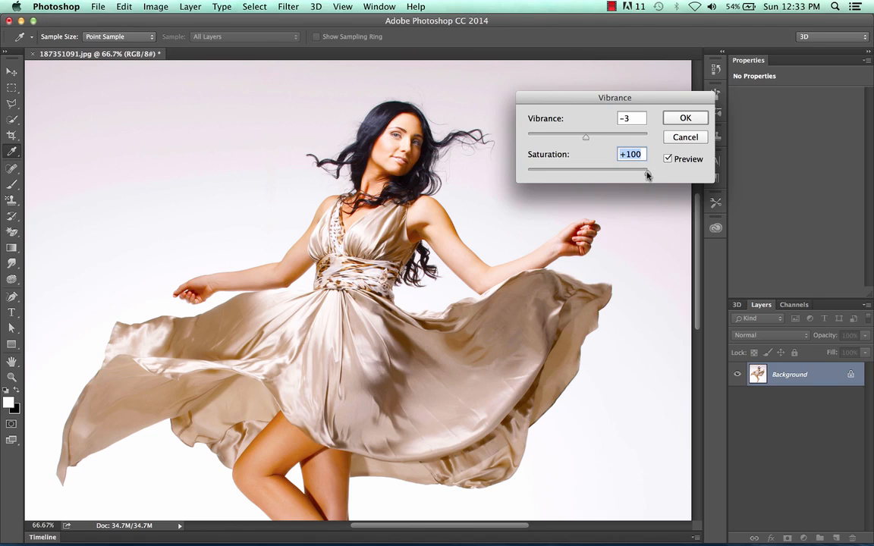
{"action": "key", "text": "Down"}
{"action": "left_click_drag", "start_coordinate": [647, 175], "coordinate": [516, 161]}
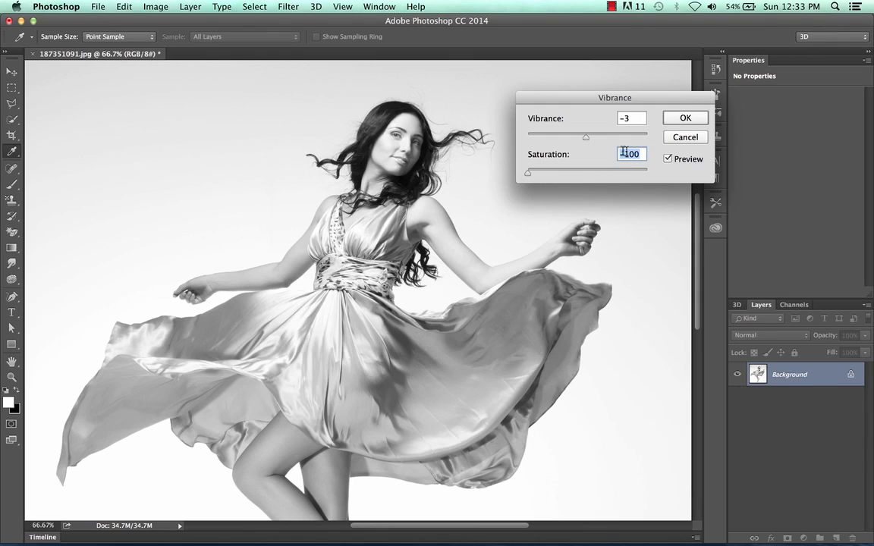
{"action": "left_click", "coordinate": [154, 9]}
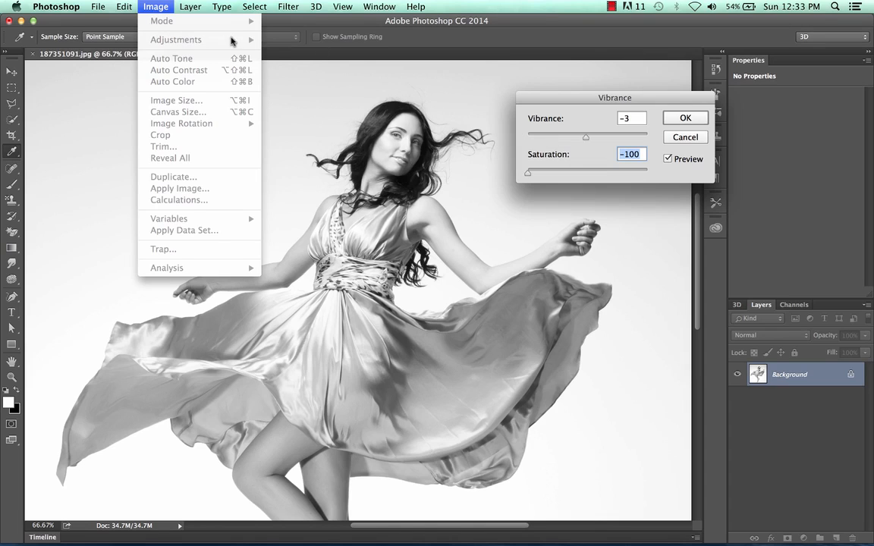
{"action": "left_click", "coordinate": [561, 93]}
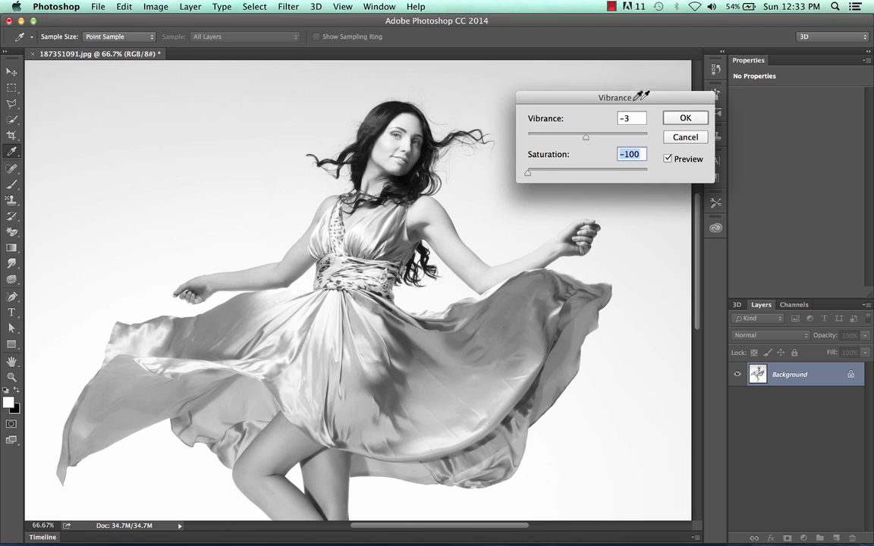
{"action": "left_click_drag", "start_coordinate": [526, 176], "coordinate": [586, 176]}
{"action": "left_click", "coordinate": [685, 118]}
{"action": "key", "text": "o"}
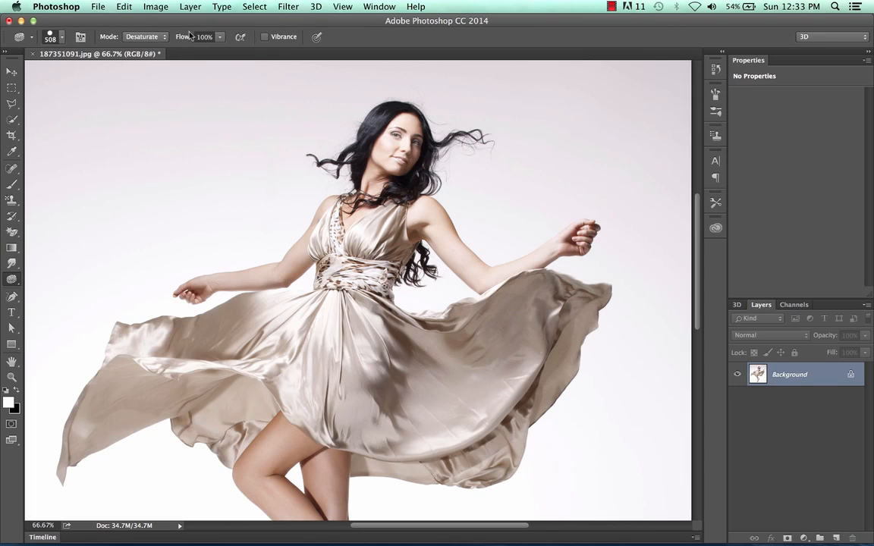
- Start a Hue/Saturation adjustment on the master range, test saturation at +100, +48 and +92, and return it to +1
{"action": "left_click", "coordinate": [155, 7]}
{"action": "mouse_move", "coordinate": [172, 39]}
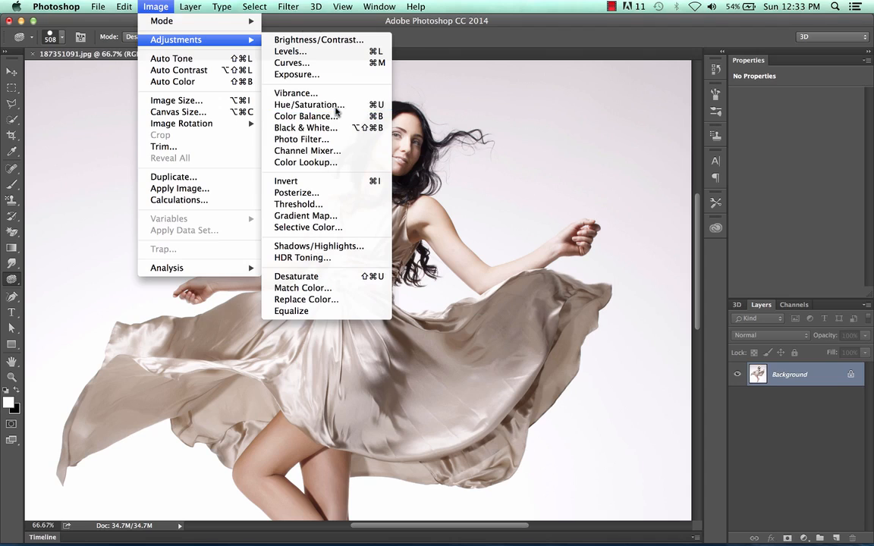
{"action": "left_click", "coordinate": [337, 111]}
{"action": "left_click_drag", "start_coordinate": [620, 157], "coordinate": [703, 58]}
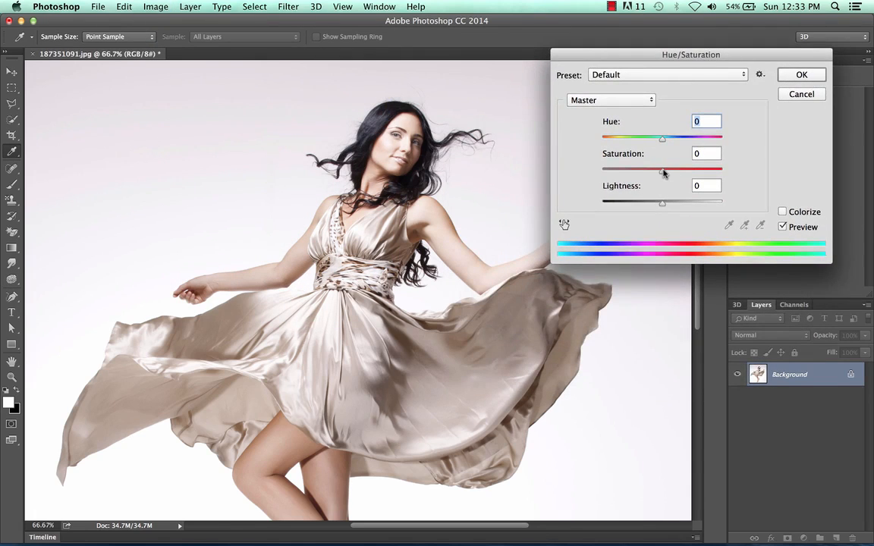
{"action": "left_click_drag", "start_coordinate": [662, 170], "coordinate": [771, 171]}
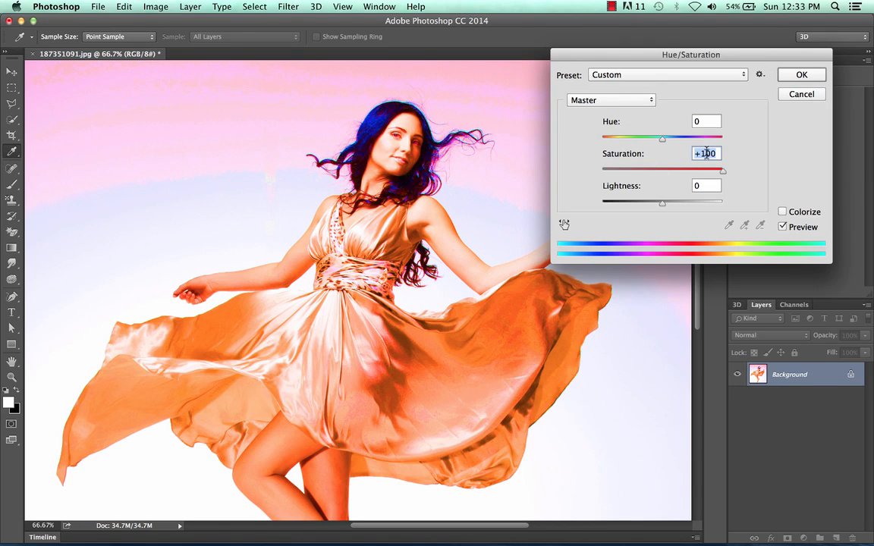
{"action": "left_click_drag", "start_coordinate": [725, 176], "coordinate": [692, 176]}
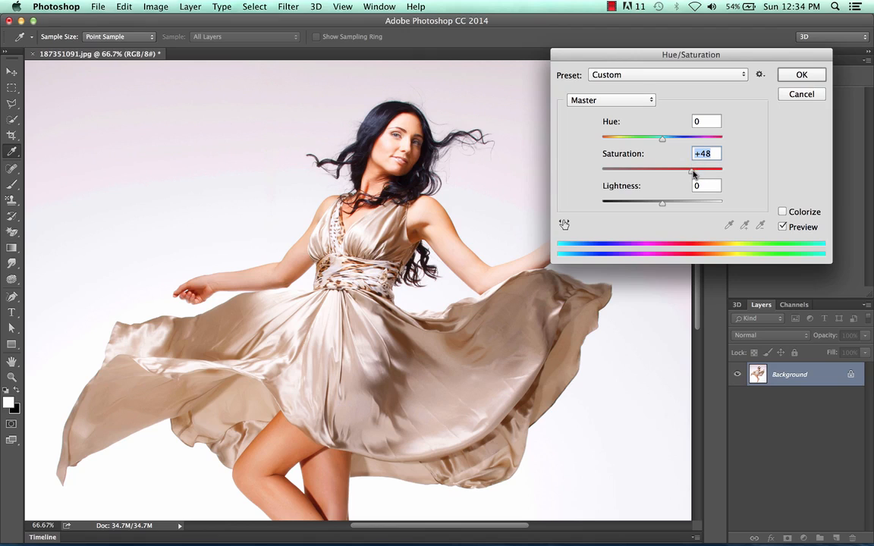
{"action": "left_click_drag", "start_coordinate": [691, 174], "coordinate": [718, 174]}
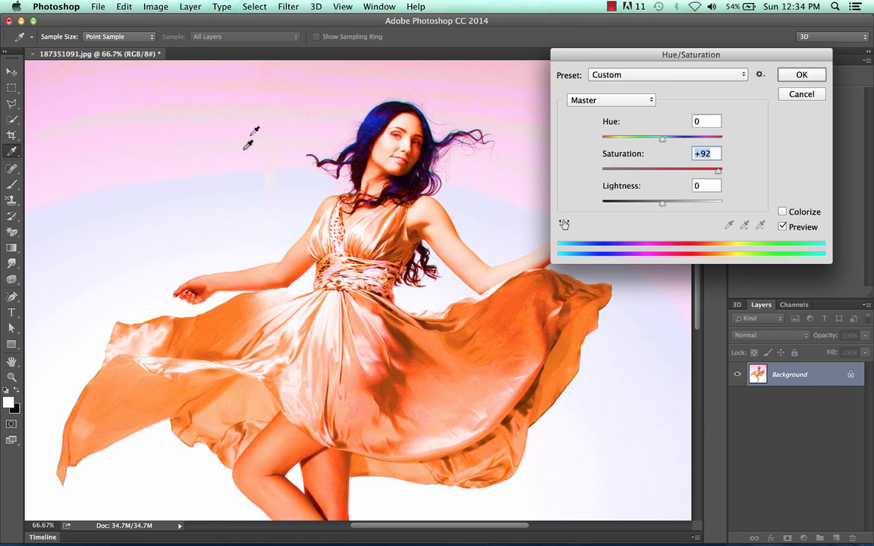
{"action": "left_click_drag", "start_coordinate": [718, 172], "coordinate": [664, 175]}
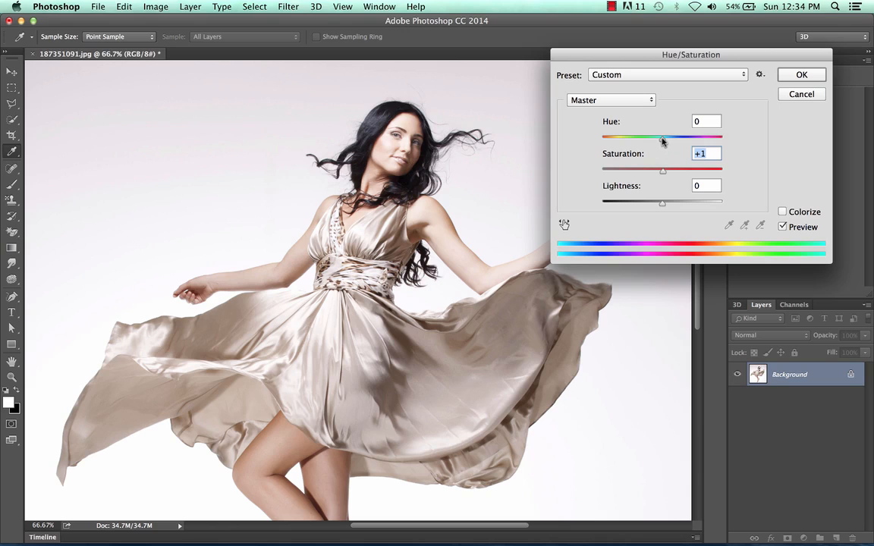
- Try the master hue at +138, +44, -1 and +5
{"action": "left_click_drag", "start_coordinate": [662, 140], "coordinate": [712, 140]}
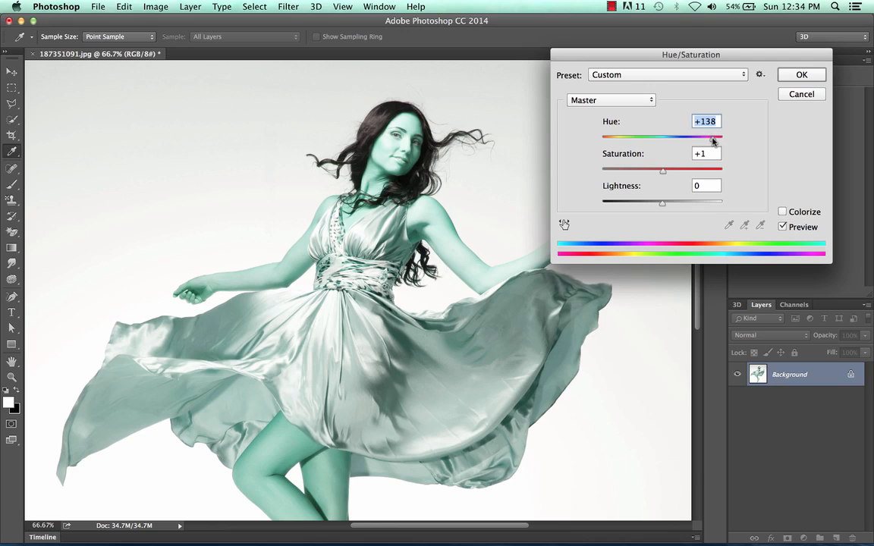
{"action": "left_click_drag", "start_coordinate": [712, 139], "coordinate": [689, 141]}
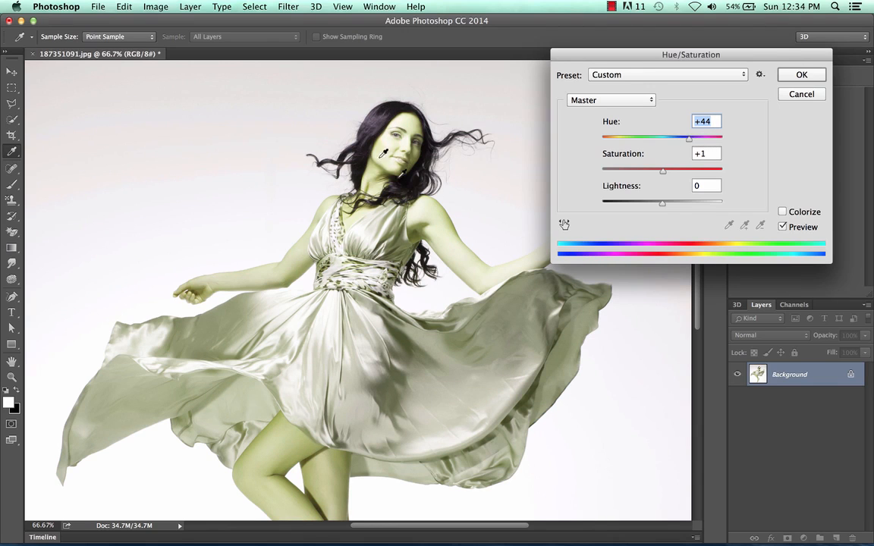
{"action": "left_click_drag", "start_coordinate": [689, 142], "coordinate": [660, 142]}
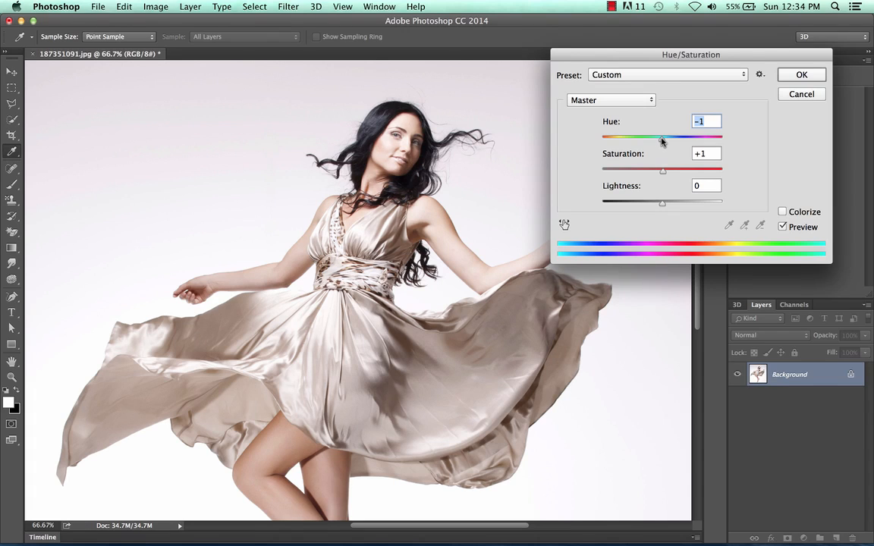
{"action": "left_click_drag", "start_coordinate": [662, 142], "coordinate": [664, 142]}
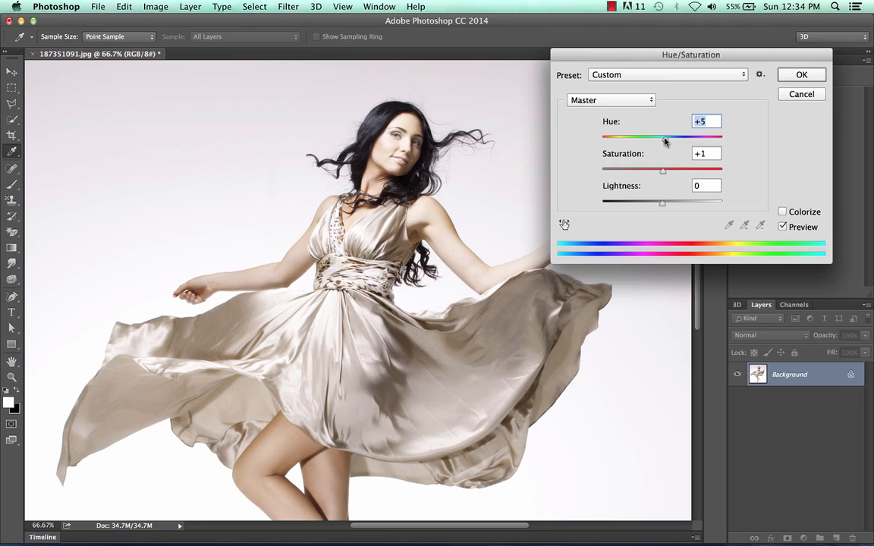
- Try saturation +41 and lightness +17 with the hue at +1, and discard the Hue/Saturation adjustment
{"action": "left_click_drag", "start_coordinate": [665, 142], "coordinate": [697, 172]}
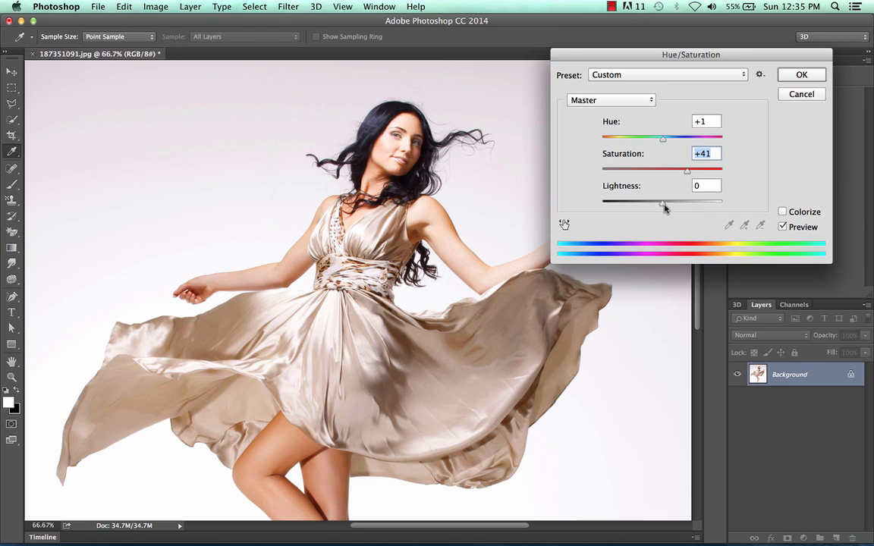
{"action": "mouse_move", "coordinate": [665, 206]}
{"action": "left_mouse_down"}
{"action": "mouse_move", "coordinate": [708, 203]}
{"action": "mouse_move", "coordinate": [618, 204]}
{"action": "mouse_move", "coordinate": [673, 205]}
{"action": "left_mouse_up"}
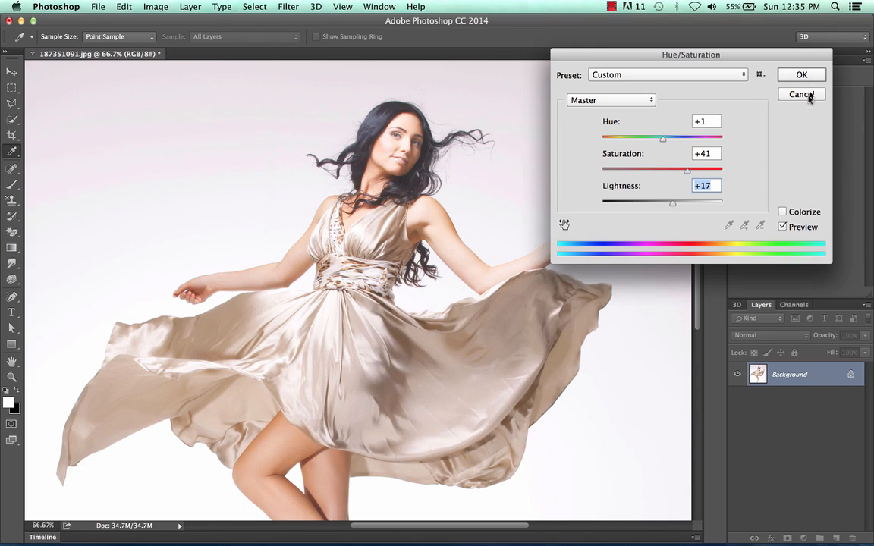
{"action": "left_click", "coordinate": [802, 94]}
- Activate the Sponge tool and set its brush size to 137 px
{"action": "key", "text": "o"}
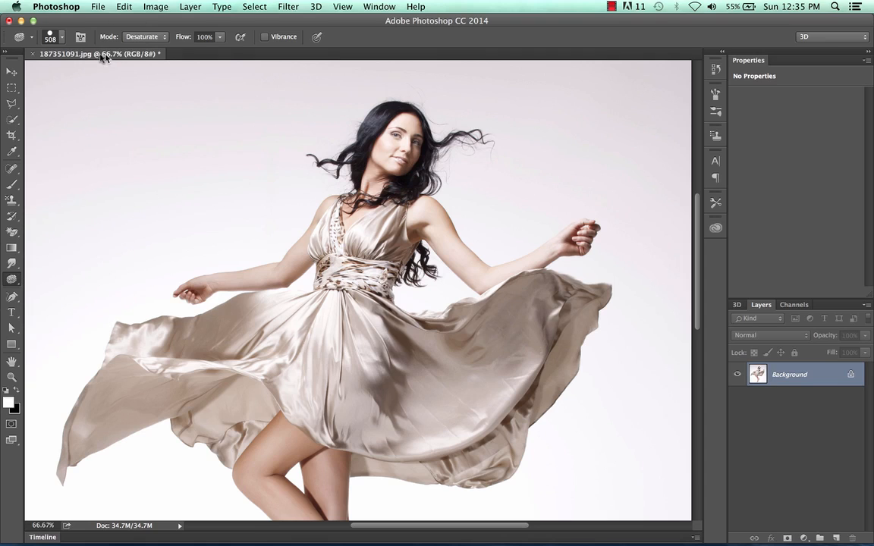
{"action": "left_click", "coordinate": [62, 36]}
{"action": "left_click_drag", "start_coordinate": [106, 76], "coordinate": [114, 76]}
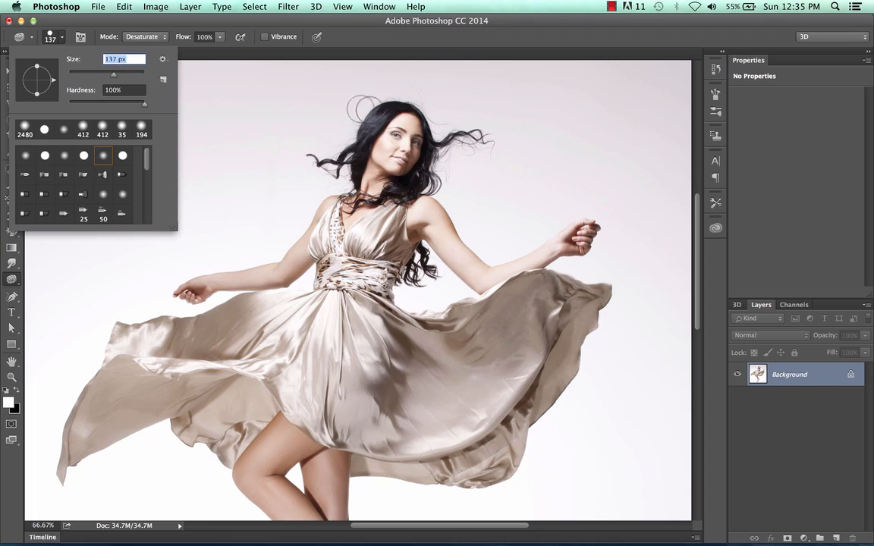
{"action": "left_click", "coordinate": [12, 281]}
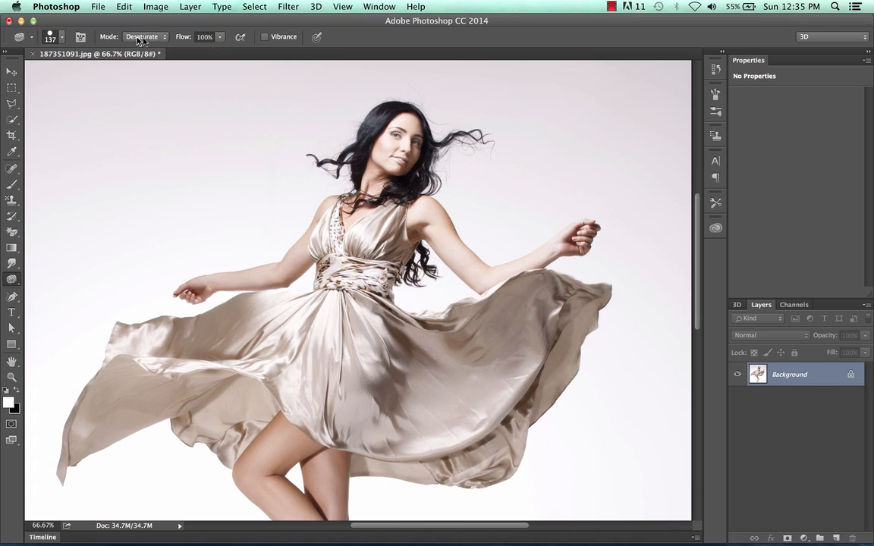
- Desaturate the skin of the woman's face, neck and upper chest with the Sponge tool
{"action": "key", "text": "super+equal"}
{"action": "key", "text": "super+equal"}
{"action": "key", "text": "super+equal"}
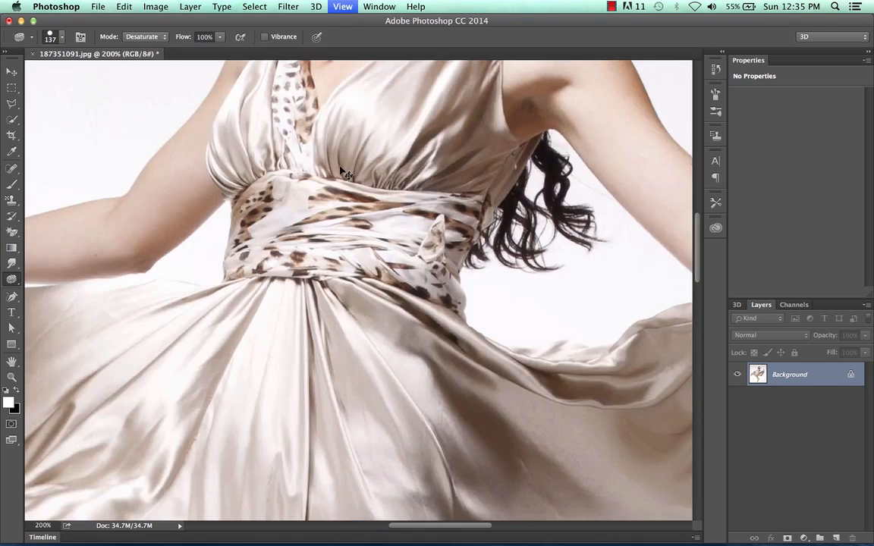
{"action": "scroll", "coordinate": [340, 165], "scroll_direction": "up", "scroll_amount": 15}
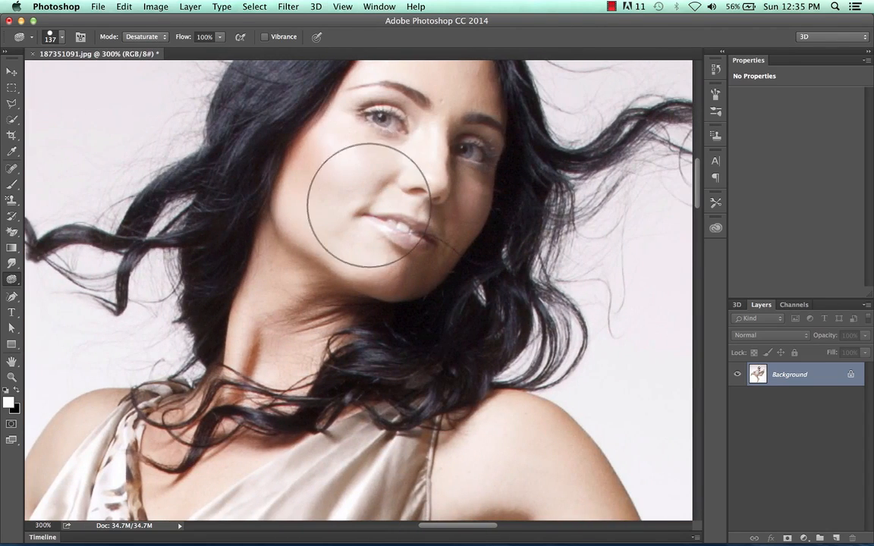
{"action": "mouse_move", "coordinate": [362, 196]}
{"action": "left_mouse_down"}
{"action": "mouse_move", "coordinate": [451, 106]}
{"action": "mouse_move", "coordinate": [416, 226]}
{"action": "mouse_move", "coordinate": [444, 152]}
{"action": "mouse_move", "coordinate": [440, 94]}
{"action": "mouse_move", "coordinate": [317, 250]}
{"action": "mouse_move", "coordinate": [349, 135]}
{"action": "mouse_move", "coordinate": [281, 346]}
{"action": "mouse_move", "coordinate": [254, 371]}
{"action": "mouse_move", "coordinate": [322, 219]}
{"action": "mouse_move", "coordinate": [361, 184]}
{"action": "mouse_move", "coordinate": [365, 140]}
{"action": "mouse_move", "coordinate": [387, 121]}
{"action": "mouse_move", "coordinate": [402, 125]}
{"action": "mouse_move", "coordinate": [410, 156]}
{"action": "mouse_move", "coordinate": [340, 244]}
{"action": "mouse_move", "coordinate": [345, 255]}
{"action": "mouse_move", "coordinate": [289, 337]}
{"action": "mouse_move", "coordinate": [264, 396]}
{"action": "mouse_move", "coordinate": [279, 372]}
{"action": "mouse_move", "coordinate": [277, 387]}
{"action": "mouse_move", "coordinate": [274, 375]}
{"action": "mouse_move", "coordinate": [173, 303]}
{"action": "mouse_move", "coordinate": [167, 281]}
{"action": "mouse_move", "coordinate": [91, 396]}
{"action": "mouse_move", "coordinate": [92, 370]}
{"action": "mouse_move", "coordinate": [37, 473]}
{"action": "left_mouse_up"}
{"action": "scroll", "coordinate": [362, 182], "scroll_direction": "up", "scroll_amount": 4}
{"action": "scroll", "coordinate": [341, 244], "scroll_direction": "down", "scroll_amount": 5}
{"action": "scroll", "coordinate": [341, 244], "scroll_direction": "left", "scroll_amount": 4}
{"action": "scroll", "coordinate": [62, 390], "scroll_direction": "down", "scroll_amount": 5}
{"action": "scroll", "coordinate": [62, 390], "scroll_direction": "left", "scroll_amount": 4}
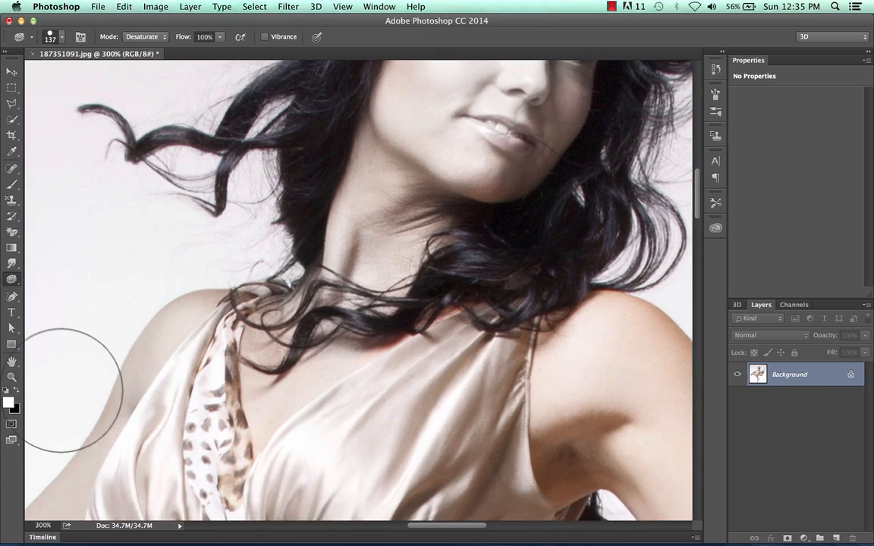
- Desaturate the skin of the arm on the image's left side with the Sponge tool
{"action": "mouse_move", "coordinate": [74, 390]}
{"action": "left_mouse_down"}
{"action": "mouse_move", "coordinate": [131, 390]}
{"action": "mouse_move", "coordinate": [166, 371]}
{"action": "mouse_move", "coordinate": [122, 365]}
{"action": "mouse_move", "coordinate": [73, 448]}
{"action": "mouse_move", "coordinate": [243, 417]}
{"action": "mouse_move", "coordinate": [89, 522]}
{"action": "left_mouse_up"}
{"action": "scroll", "coordinate": [53, 441], "scroll_direction": "left", "scroll_amount": 8}
{"action": "scroll", "coordinate": [53, 440], "scroll_direction": "down", "scroll_amount": 1}
{"action": "scroll", "coordinate": [470, 341], "scroll_direction": "right", "scroll_amount": 10}
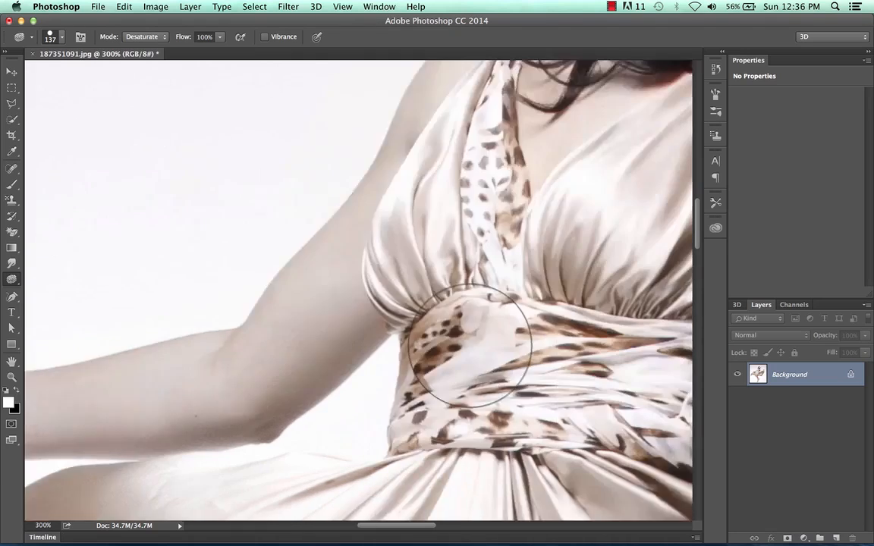
- Desaturate the shoulder, arm and hand on the image's right side with the Sponge tool
{"action": "scroll", "coordinate": [470, 346], "scroll_direction": "right", "scroll_amount": 1}
{"action": "mouse_move", "coordinate": [413, 285]}
{"action": "left_mouse_down"}
{"action": "mouse_move", "coordinate": [347, 125]}
{"action": "mouse_move", "coordinate": [354, 195]}
{"action": "mouse_move", "coordinate": [303, 143]}
{"action": "mouse_move", "coordinate": [488, 268]}
{"action": "left_mouse_up"}
{"action": "scroll", "coordinate": [595, 381], "scroll_direction": "right", "scroll_amount": 6}
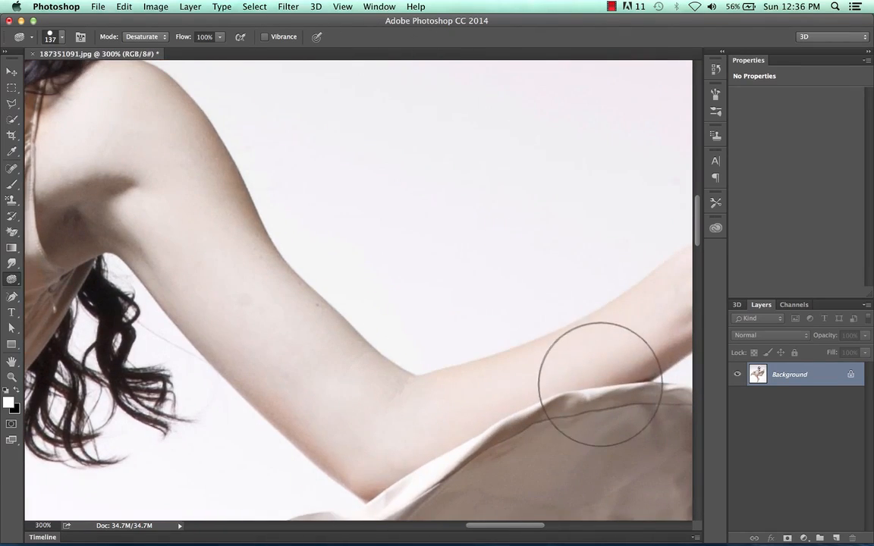
{"action": "scroll", "coordinate": [404, 365], "scroll_direction": "right", "scroll_amount": 6}
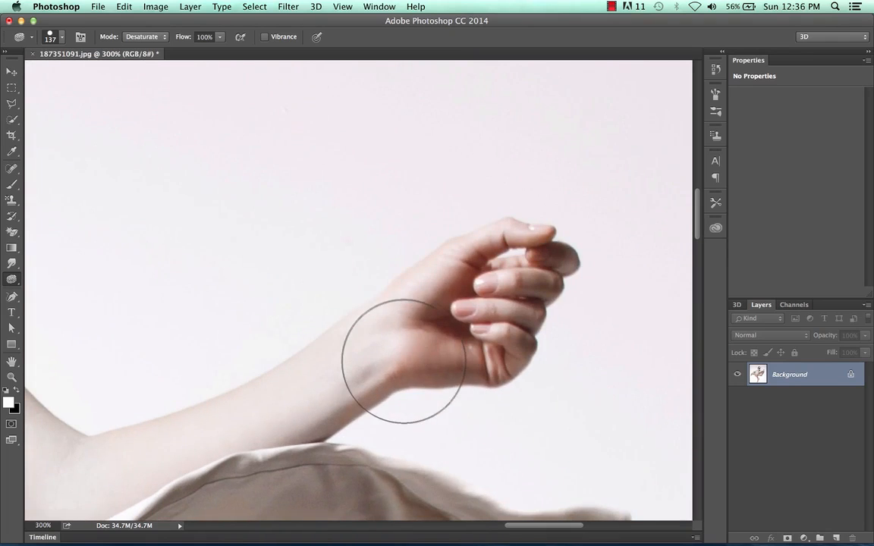
{"action": "key", "text": "super+minus"}
{"action": "key", "text": "super+minus"}
{"action": "key", "text": "super+minus"}
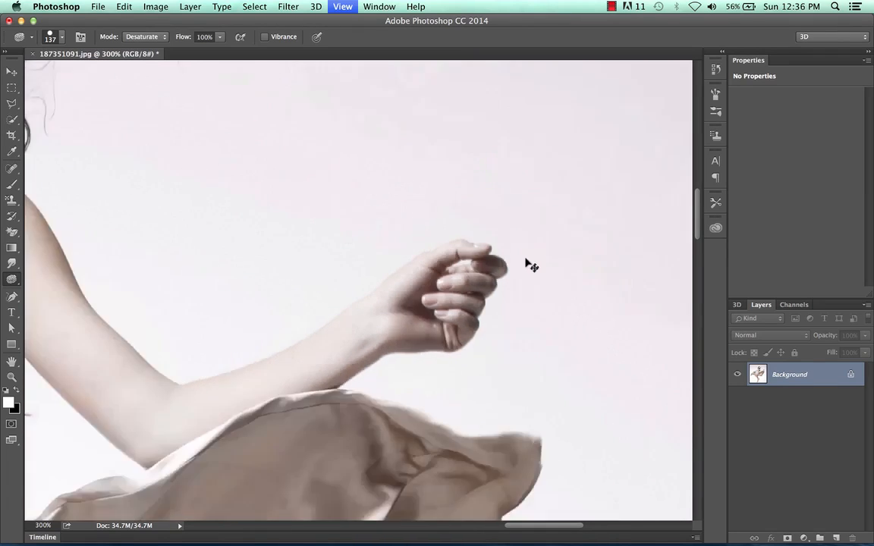
{"action": "key", "text": "super+minus"}
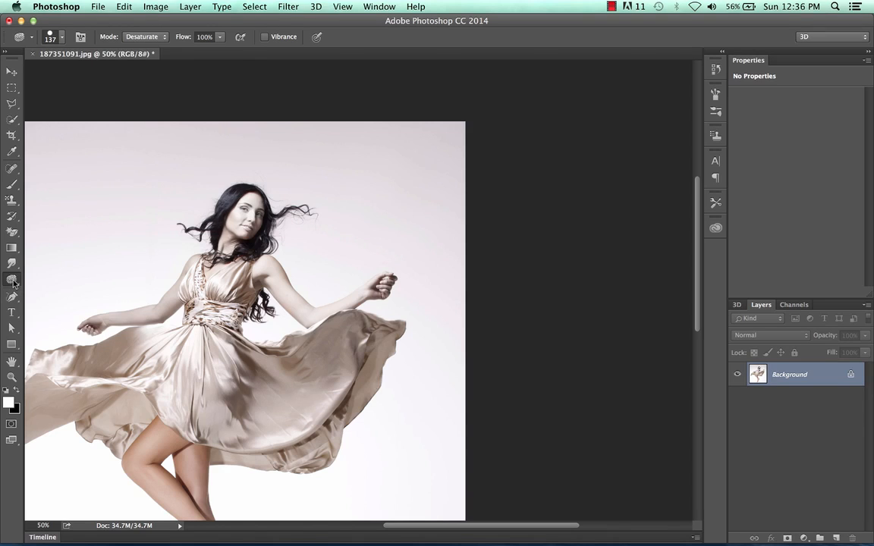
{"action": "scroll", "coordinate": [123, 259], "scroll_direction": "left", "scroll_amount": 5}
{"action": "scroll", "coordinate": [124, 259], "scroll_direction": "down", "scroll_amount": 3}
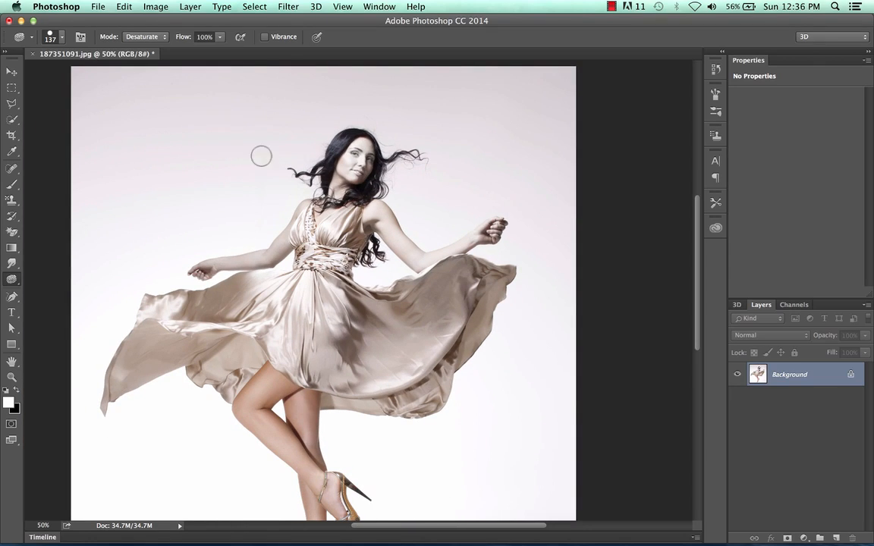
{"action": "left_click", "coordinate": [155, 6]}
{"action": "mouse_move", "coordinate": [183, 40]}
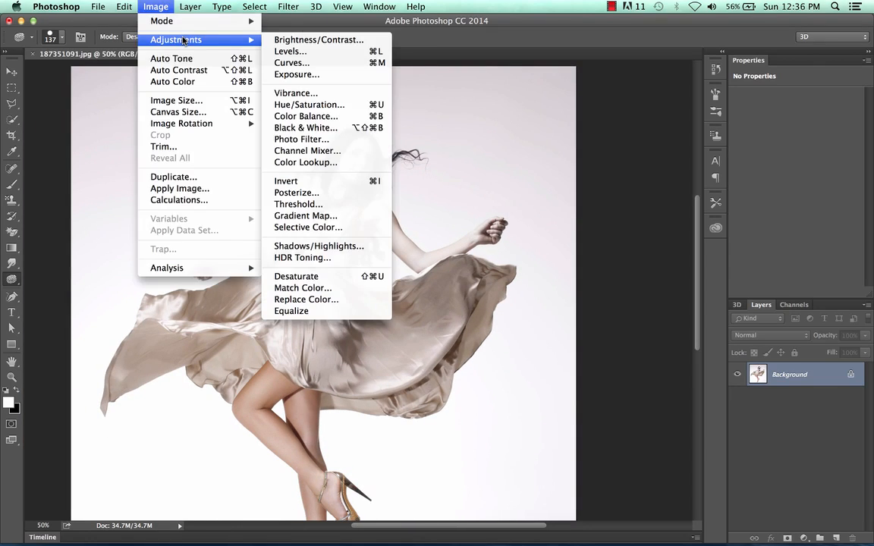
{"action": "mouse_move", "coordinate": [237, 39]}
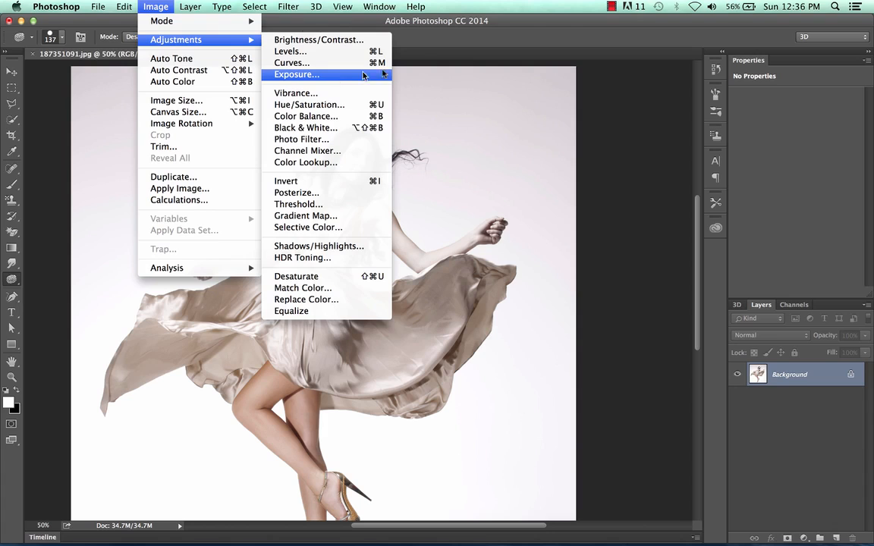
{"action": "left_click", "coordinate": [454, 82]}
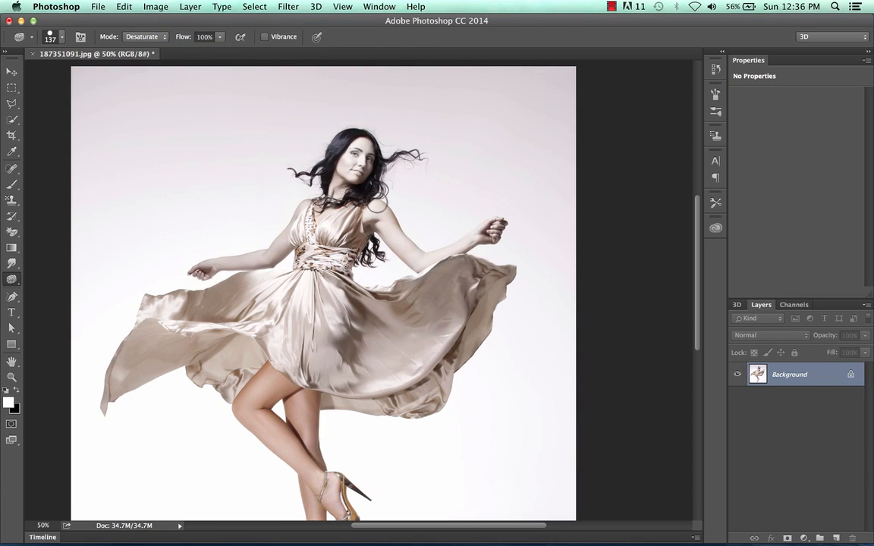
{"action": "left_click", "coordinate": [156, 7]}
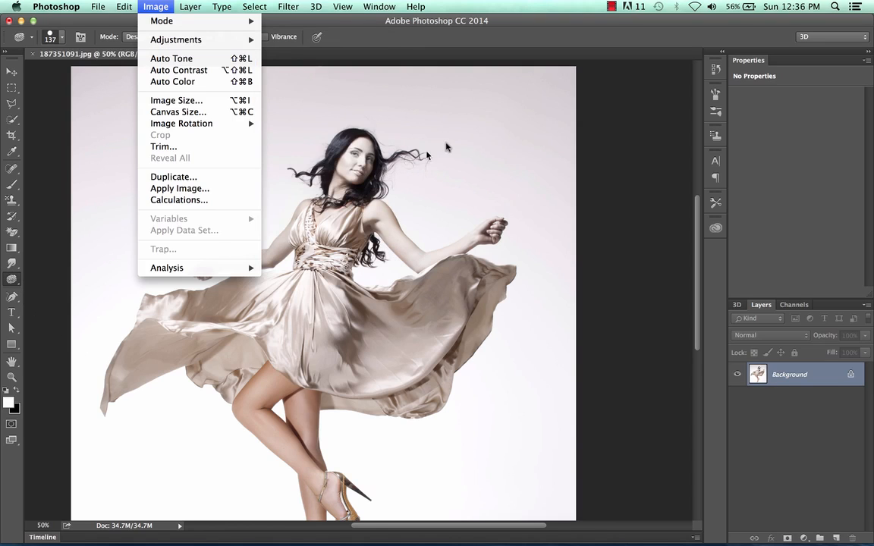
{"action": "left_click", "coordinate": [403, 135]}
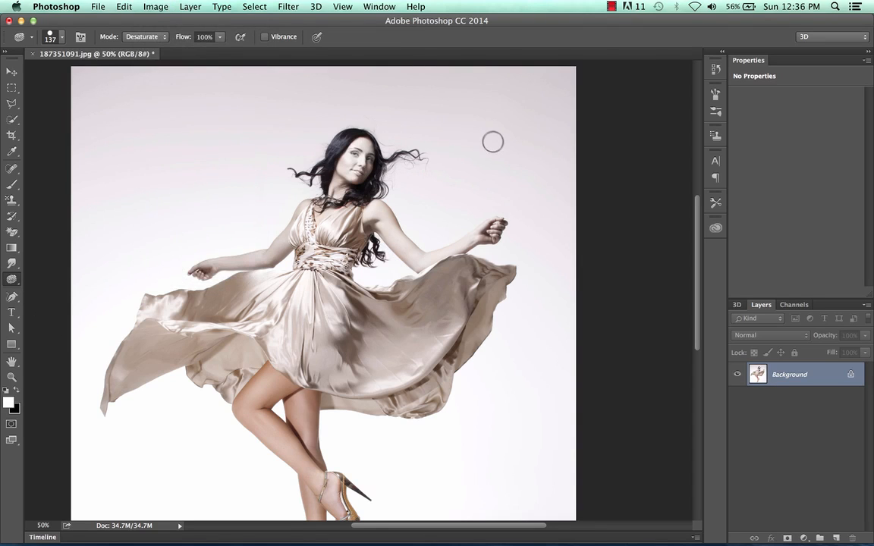